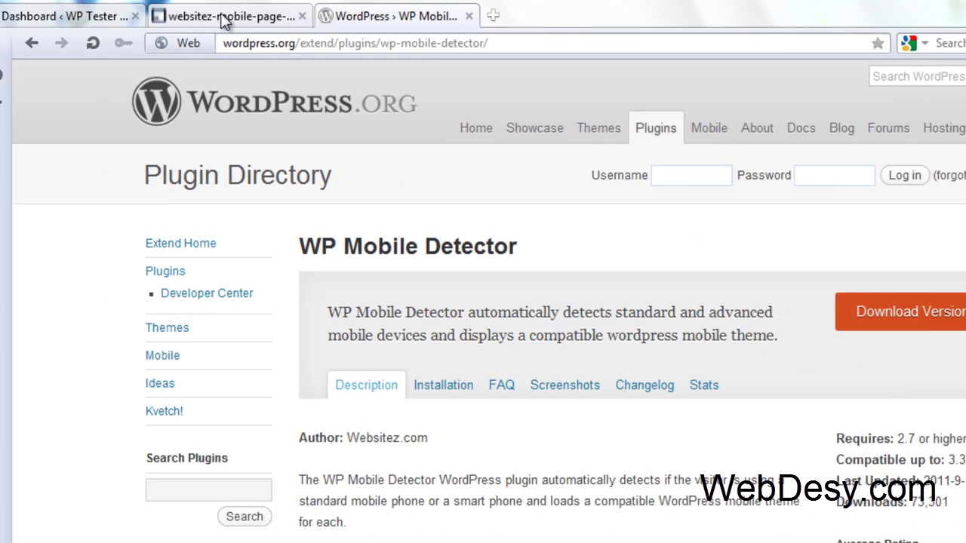
# View the websitez mobile page screenshot, then close it and the plugin directory page
pyautogui.click(222, 34)
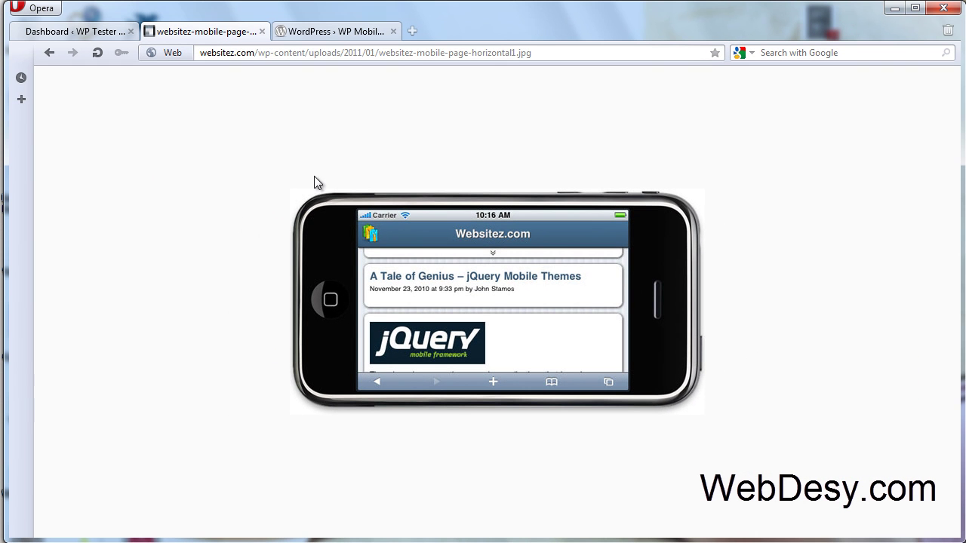
pyautogui.click(262, 30)
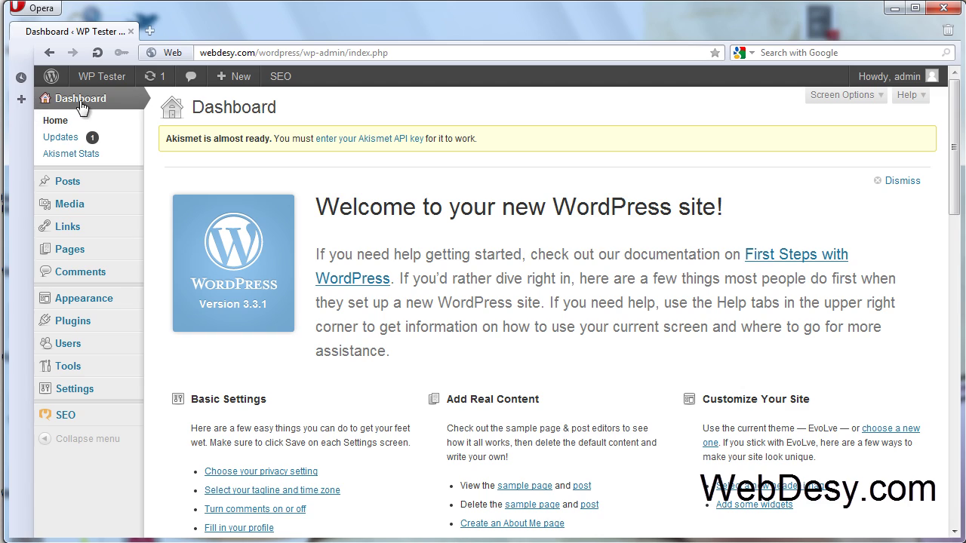
pyautogui.moveTo(146, 202)
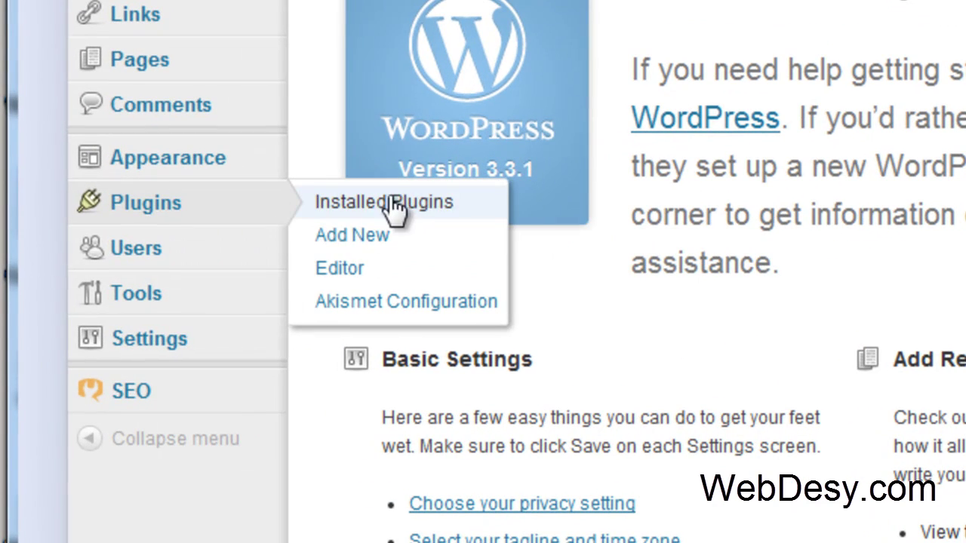
# Search the Add New plugins directory for 'WP Mobile Detector'
pyautogui.click(428, 245)
pyautogui.click(466, 125)
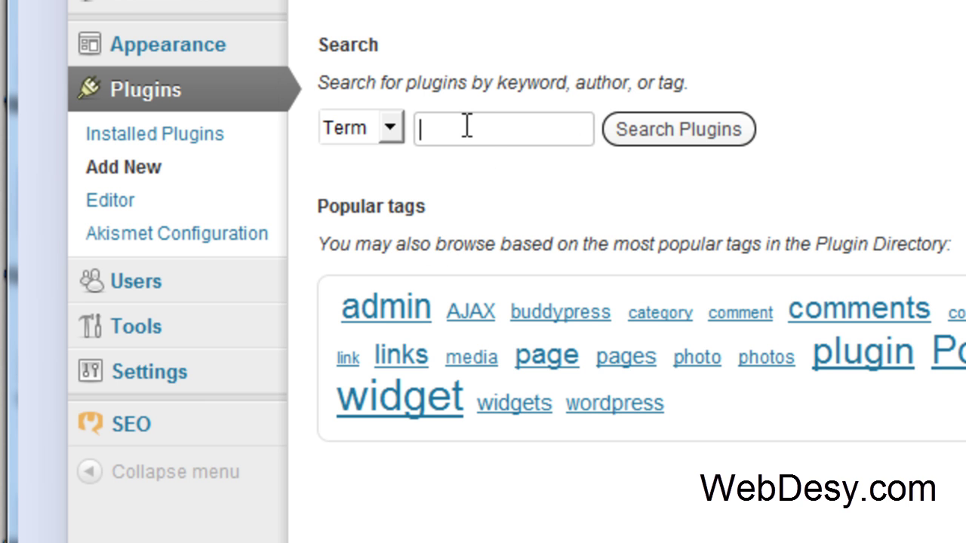
pyautogui.write('WP Mobile Detector')
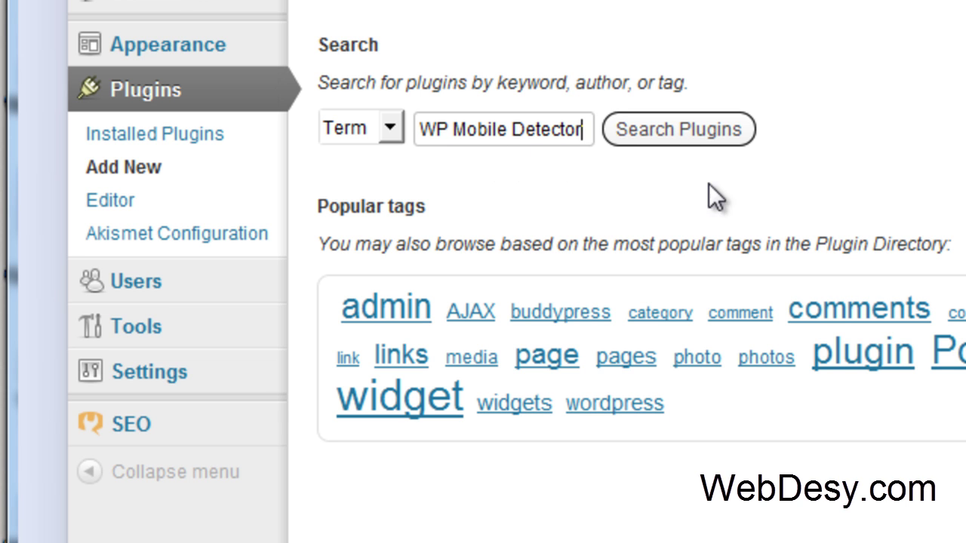
pyautogui.click(708, 136)
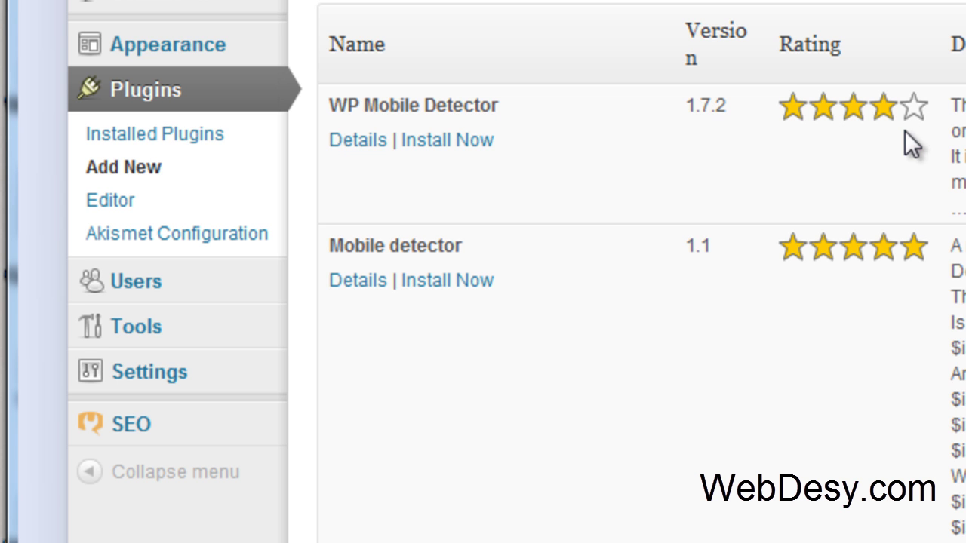
# Install WP Mobile Detector 1.7.2, confirm, and activate it
pyautogui.click(442, 141)
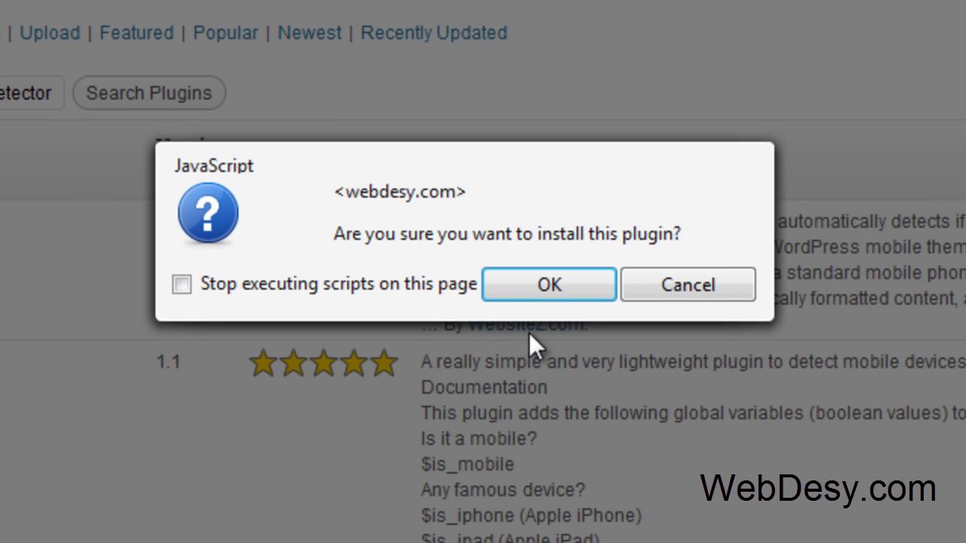
pyautogui.click(559, 282)
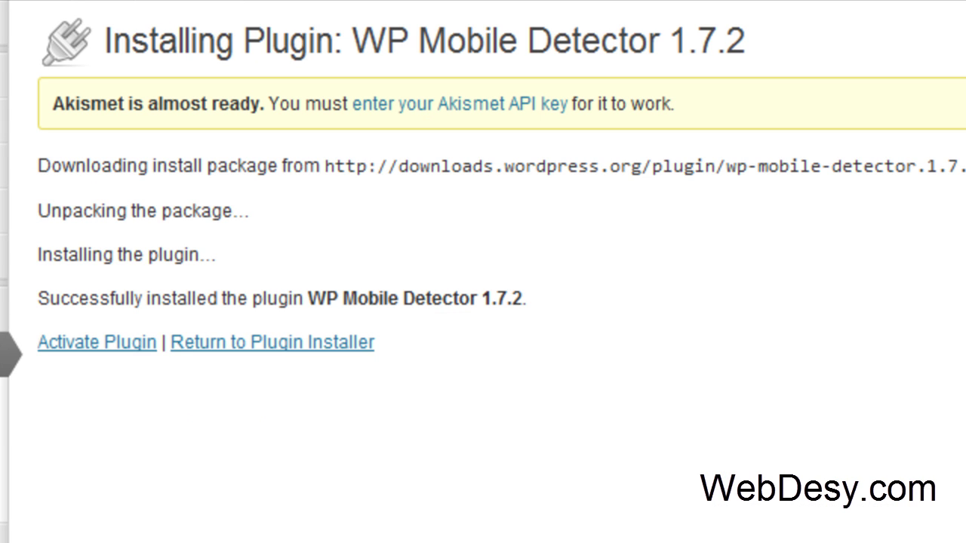
pyautogui.click(89, 344)
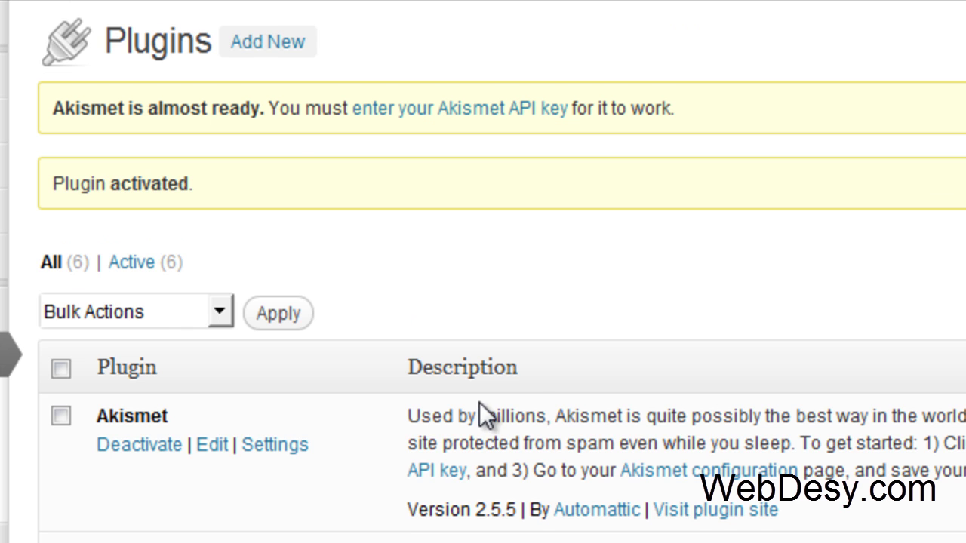
pyautogui.scroll(-5, 517, 313)
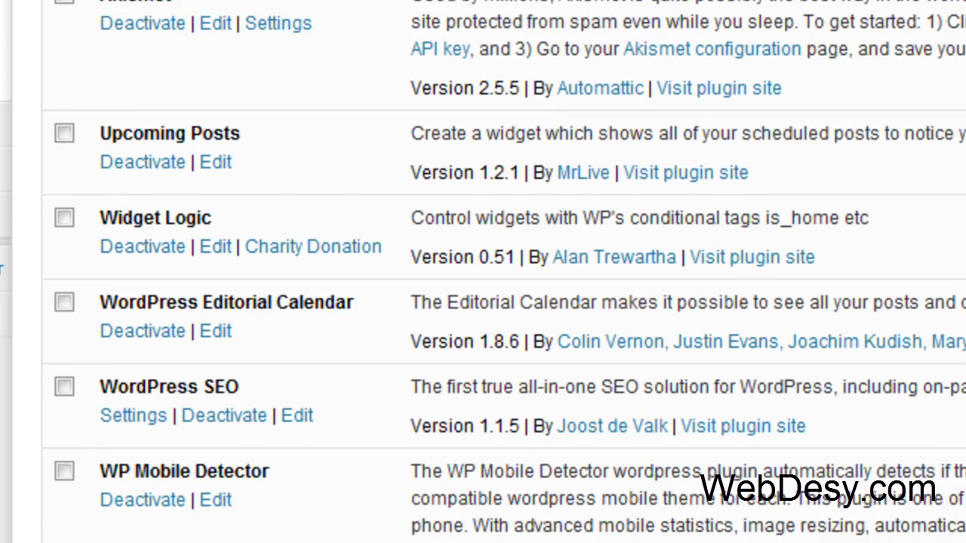
pyautogui.scroll(-1, 101, 384)
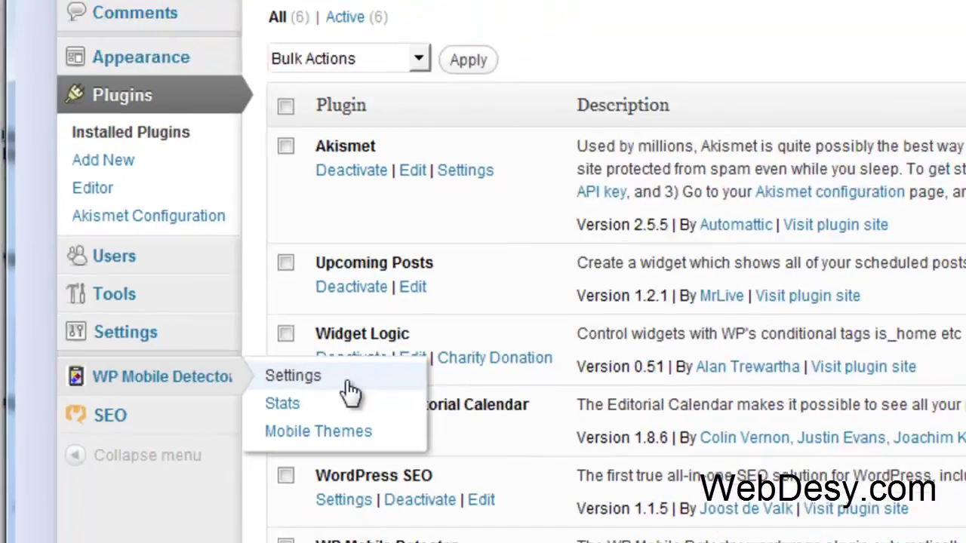
# In WP Mobile Detector settings, keep statistics and dashboard widget Yes, footer link Yes, tablets No
pyautogui.click(414, 401)
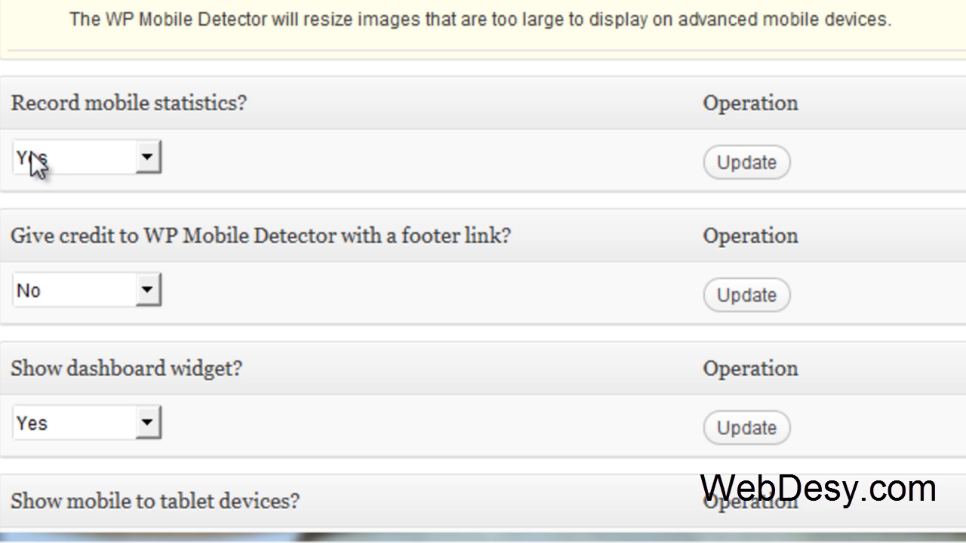
pyautogui.click(147, 160)
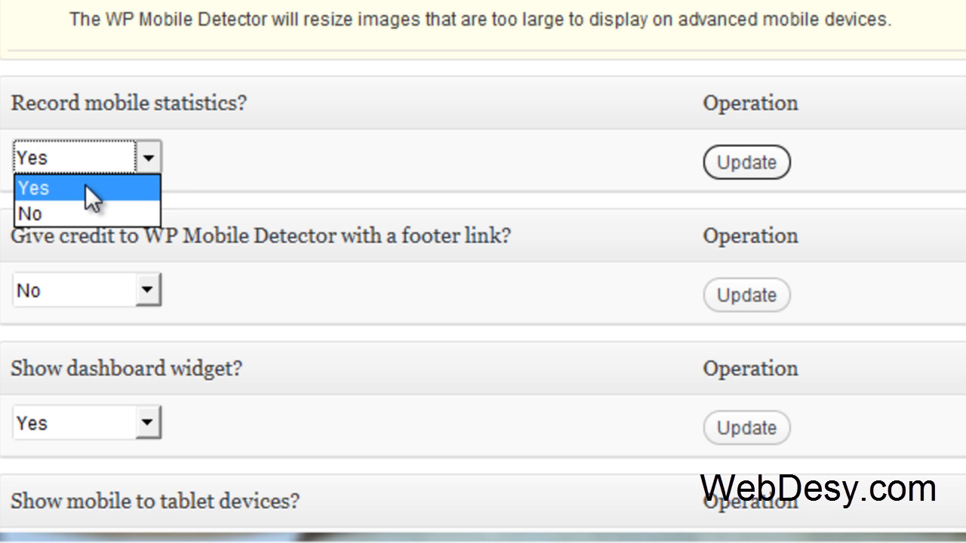
pyautogui.click(245, 148)
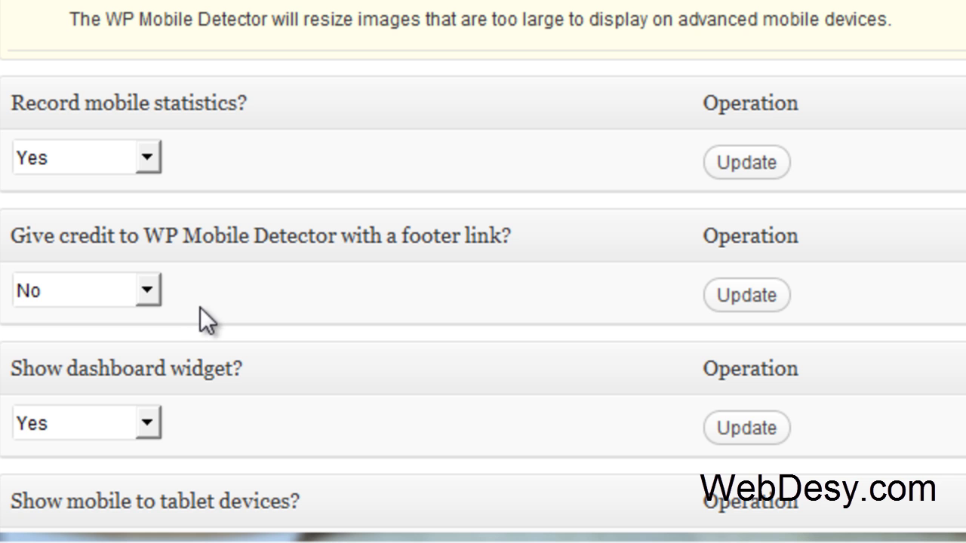
pyautogui.click(148, 290)
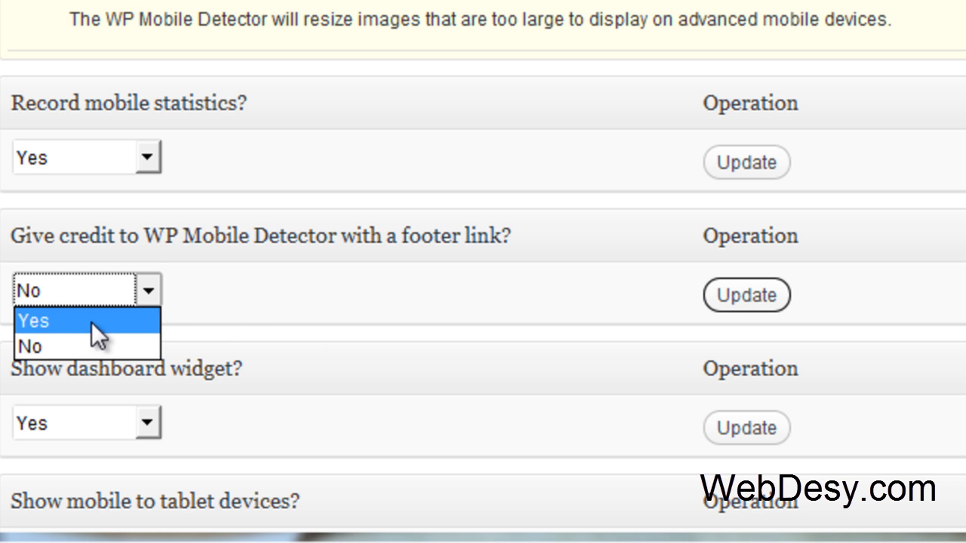
pyautogui.click(84, 329)
pyautogui.click(252, 306)
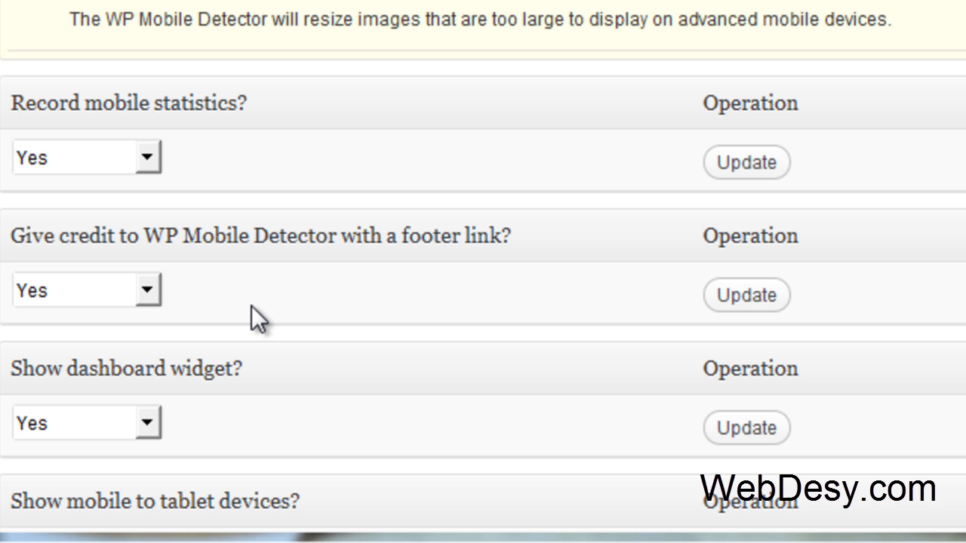
pyautogui.click(79, 422)
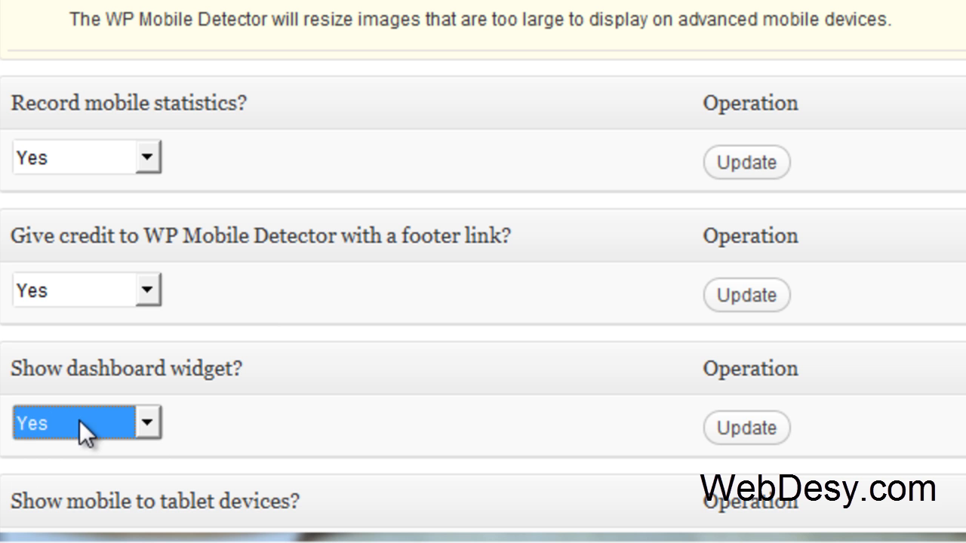
pyautogui.click(330, 323)
pyautogui.scroll(-3, 325, 320)
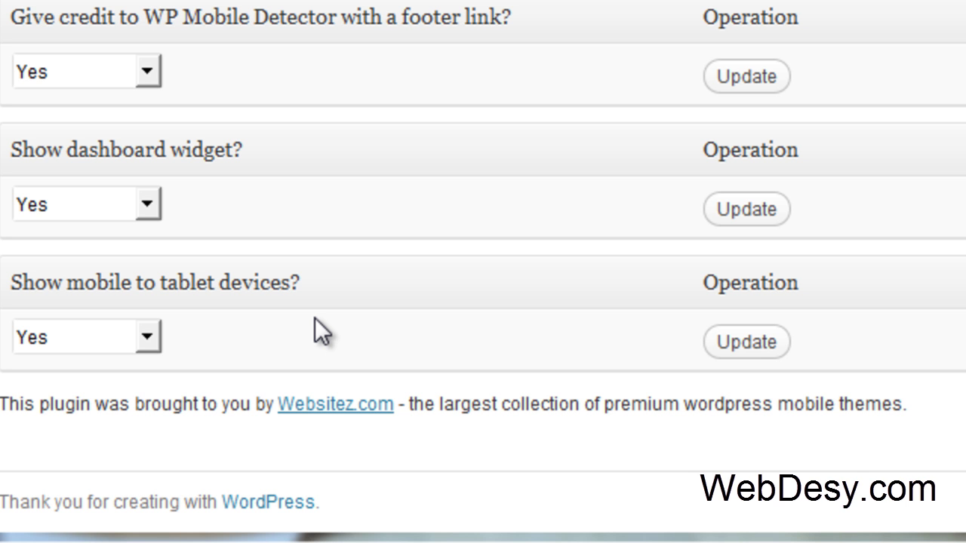
pyautogui.click(155, 338)
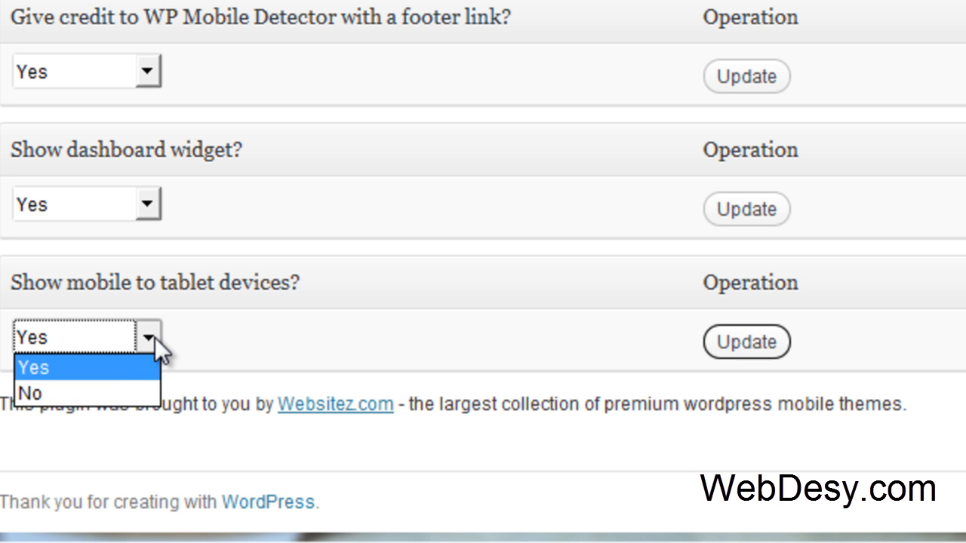
pyautogui.click(124, 390)
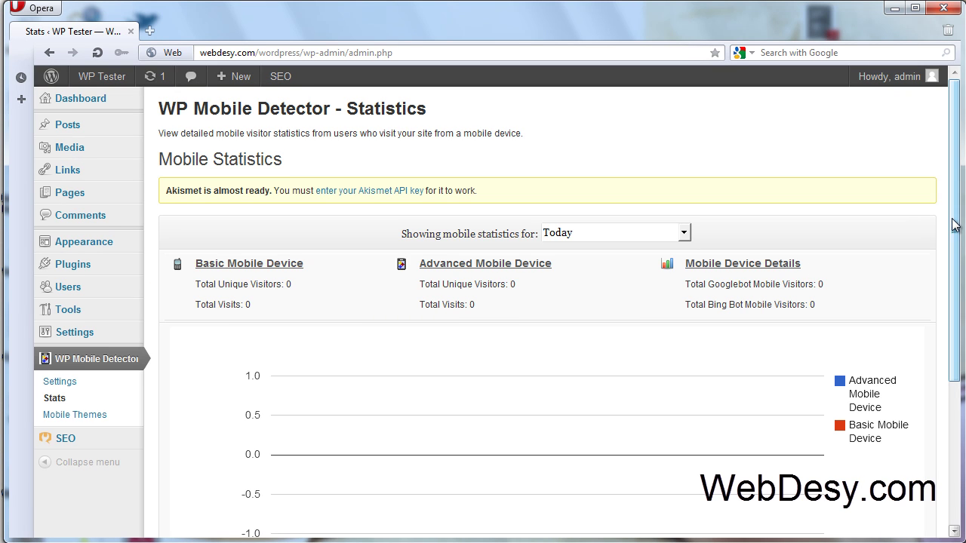
# Review the WP Mobile Detector stats chart with the date range left on Today
pyautogui.moveTo(956, 226); pyautogui.dragTo(961, 369)
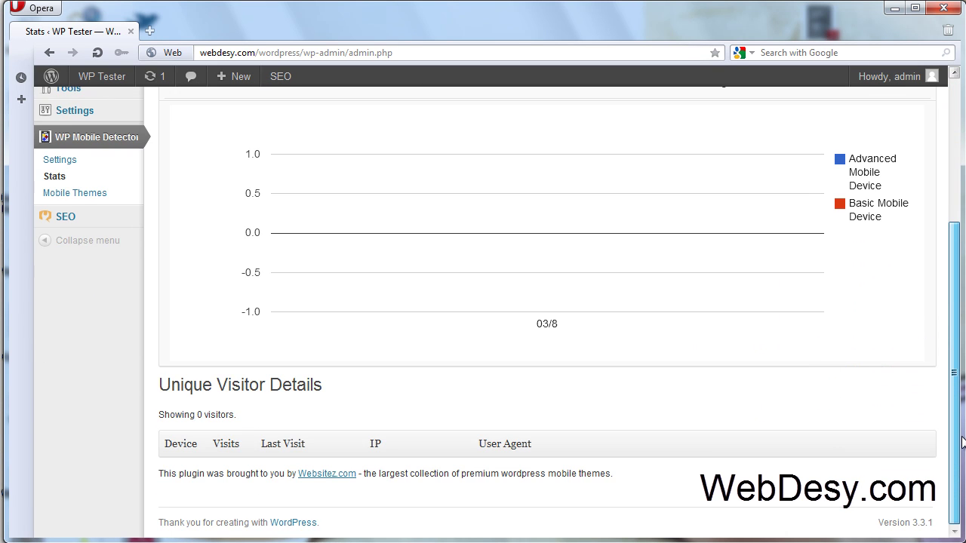
pyautogui.moveTo(957, 445); pyautogui.dragTo(957, 316)
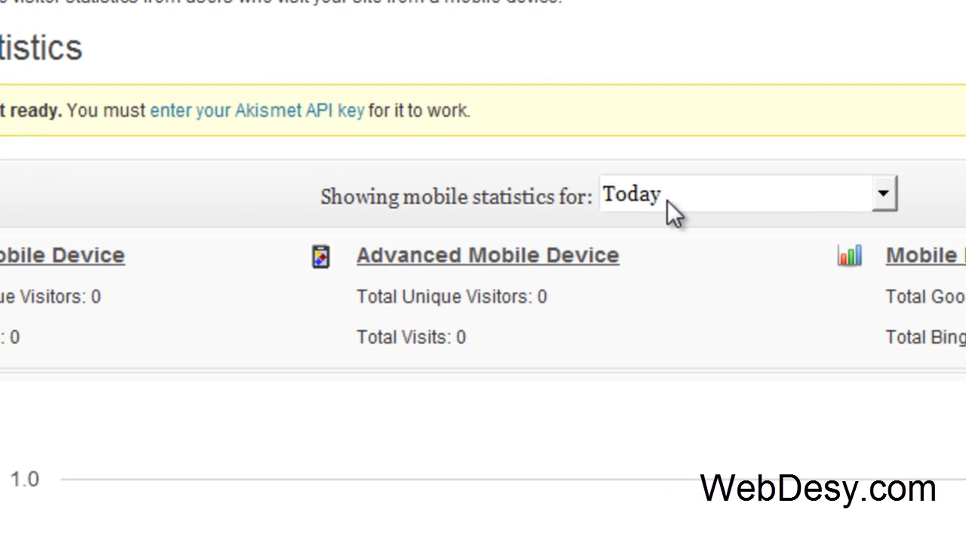
pyautogui.click(885, 198)
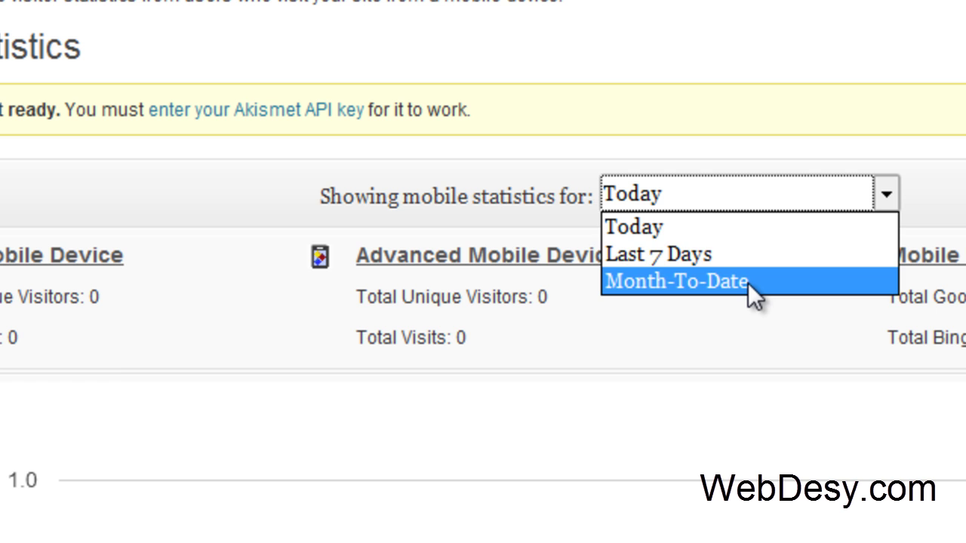
pyautogui.click(102, 354)
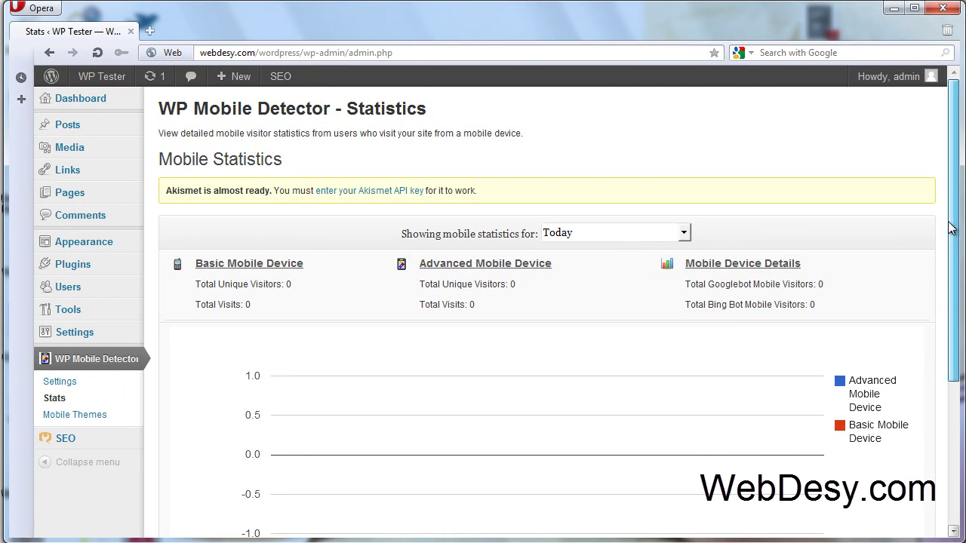
pyautogui.moveTo(952, 225); pyautogui.dragTo(935, 209)
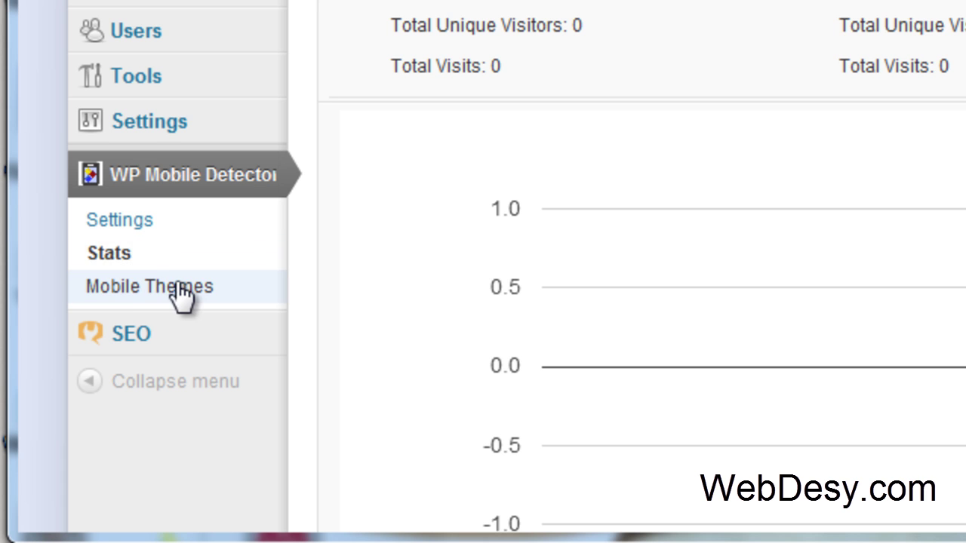
# Show the Mobile Themes page with Bluesteel Mobile 1.0 as the current theme
pyautogui.click(116, 299)
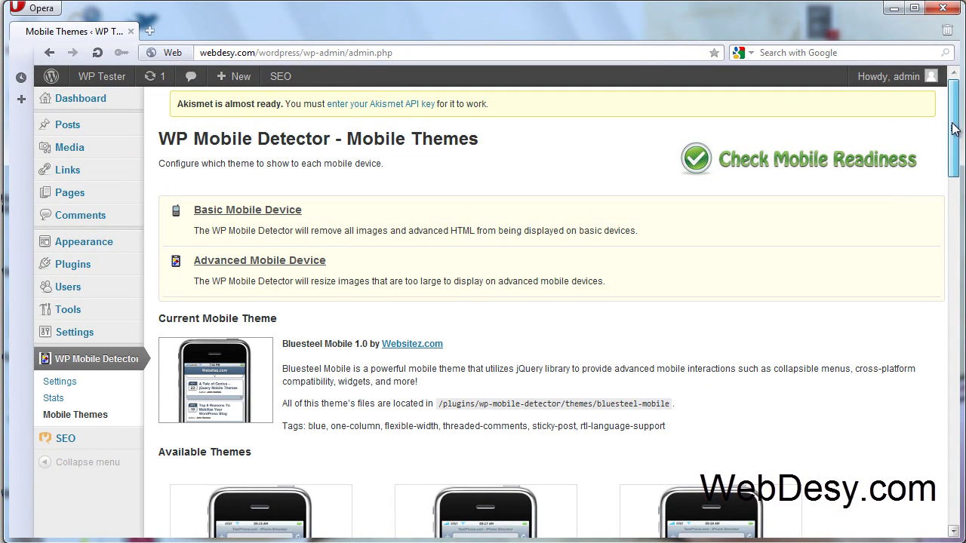
pyautogui.moveTo(955, 130)
pyautogui.mouseDown()
pyautogui.moveTo(951, 413)
pyautogui.moveTo(957, 136)
pyautogui.mouseUp()
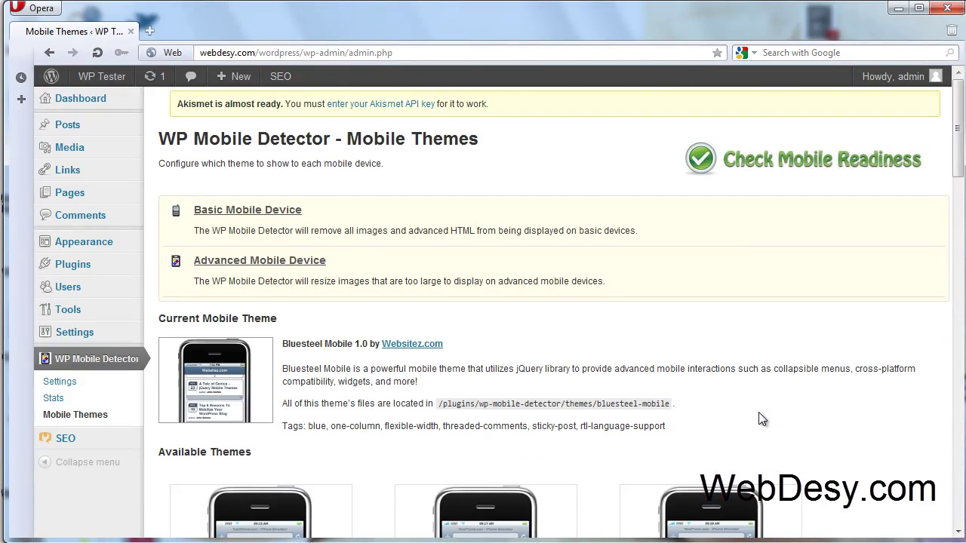